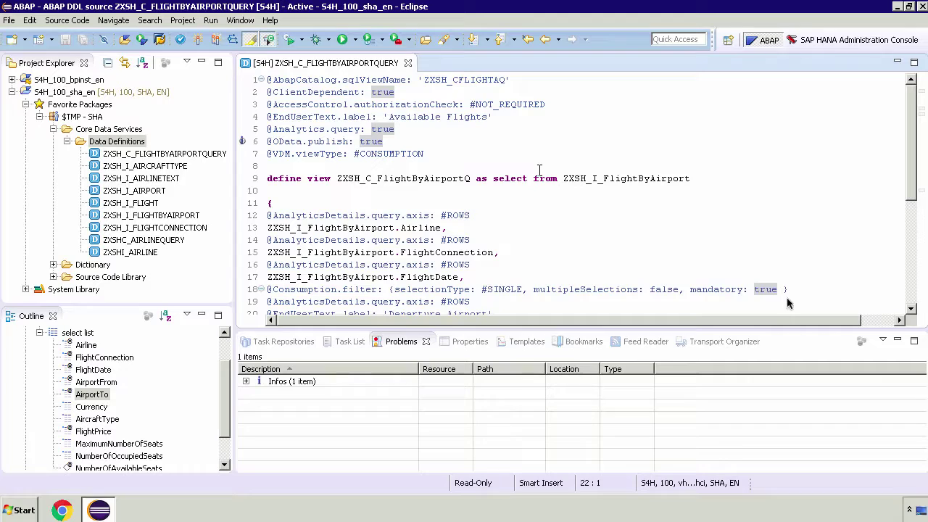
# Highlight the mandatory filter annotation on line 18 and the Available Seats formula on lines 32–35
pyautogui.moveTo(792, 290); pyautogui.dragTo(255, 284)
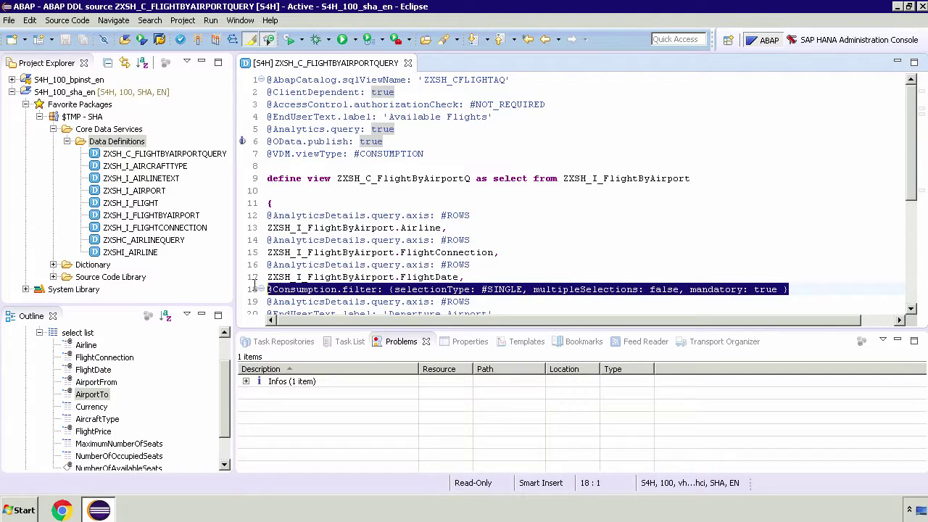
pyautogui.click(914, 285)
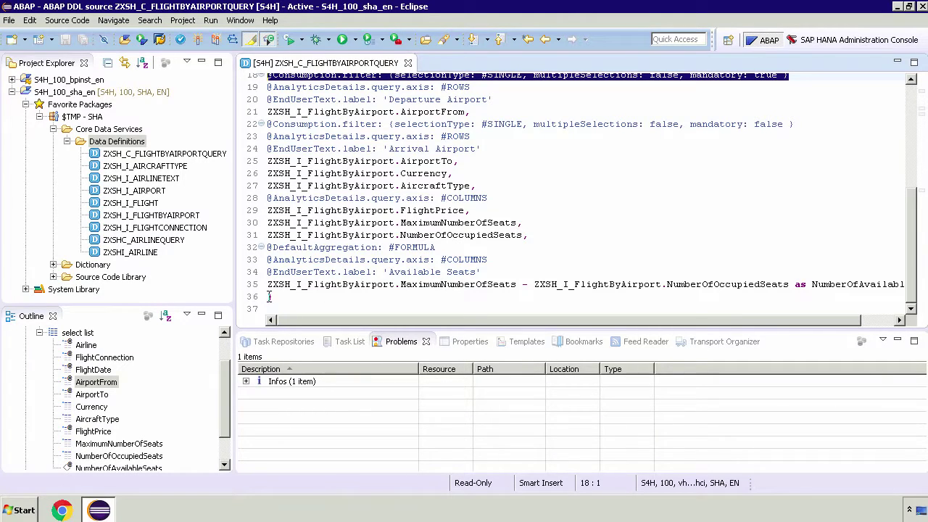
pyautogui.moveTo(268, 296); pyautogui.dragTo(262, 253)
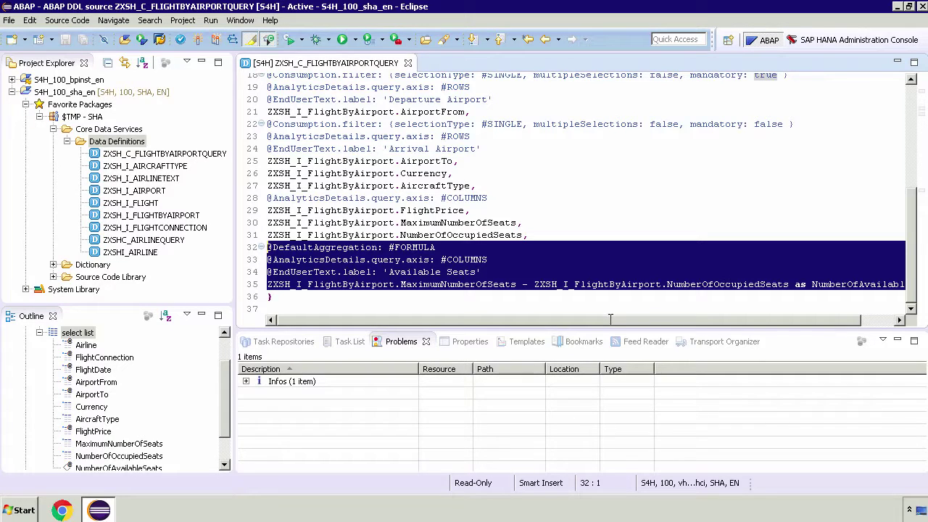
pyautogui.moveTo(654, 319); pyautogui.dragTo(693, 323)
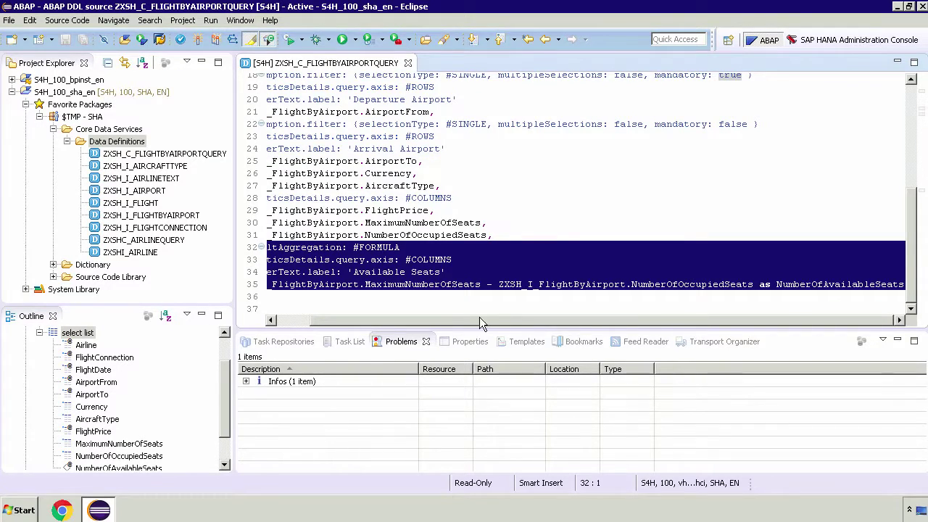
pyautogui.moveTo(480, 320); pyautogui.dragTo(432, 320)
pyautogui.click(285, 298)
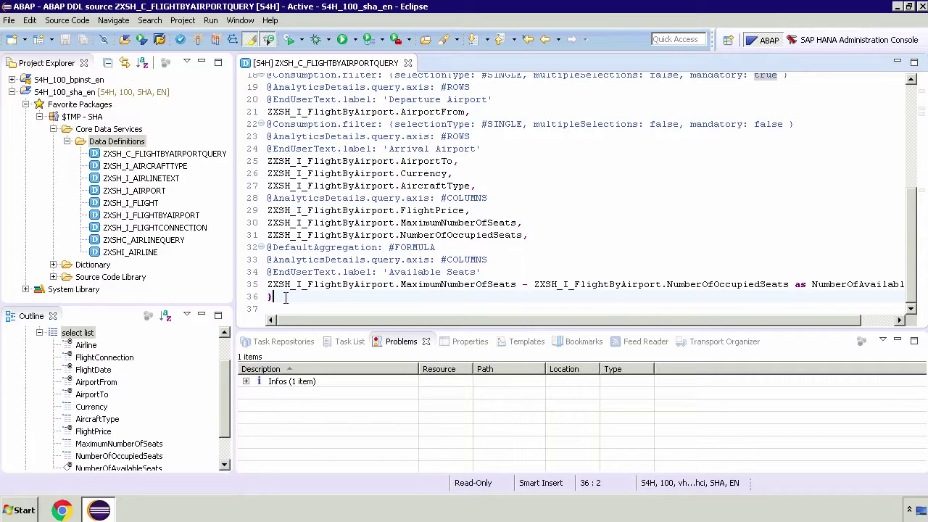
# Select the sqlViewName value ZXSH_CFLIGHTAQ on line 1
pyautogui.scroll(6, 725, 209)
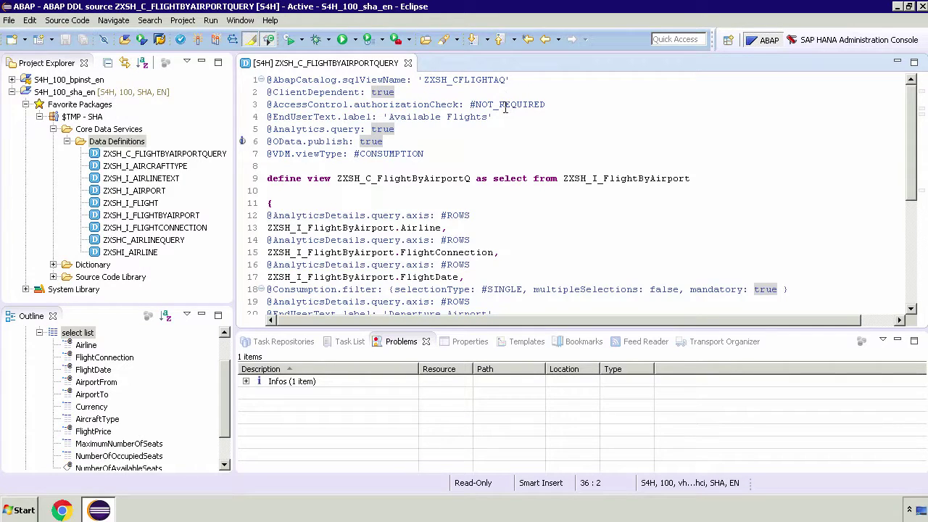
pyautogui.click(495, 80)
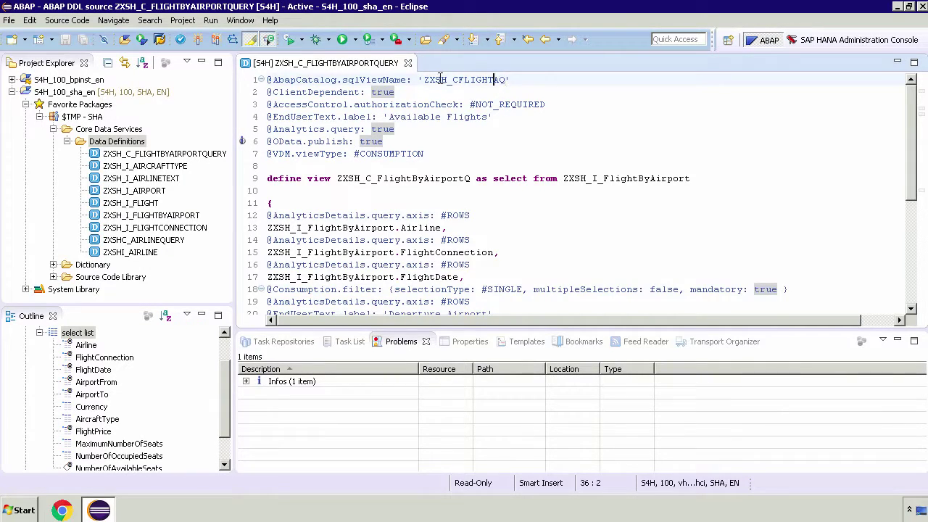
pyautogui.doubleClick(440, 80)
pyautogui.hotkey('ctrl', 'c')
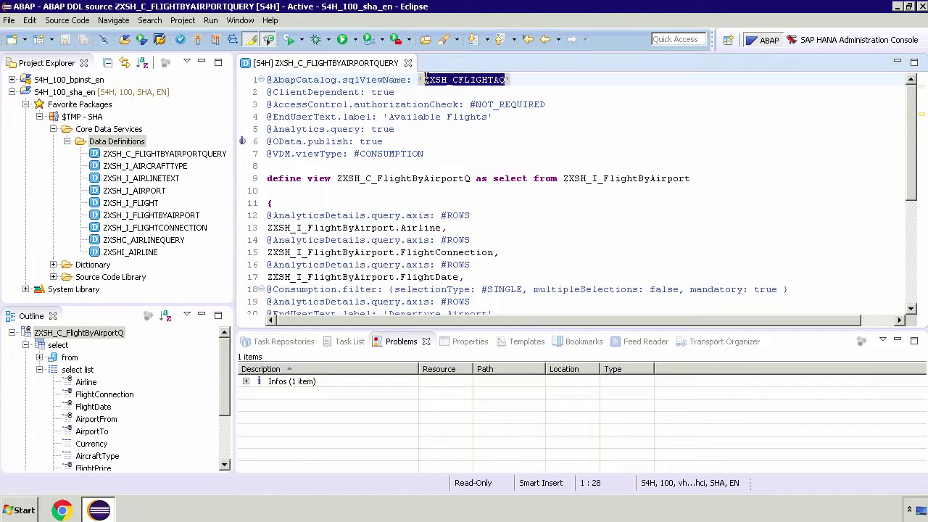
# Launch SAP Logon and connect to the SAP S/4HANA System
pyautogui.click(24, 511)
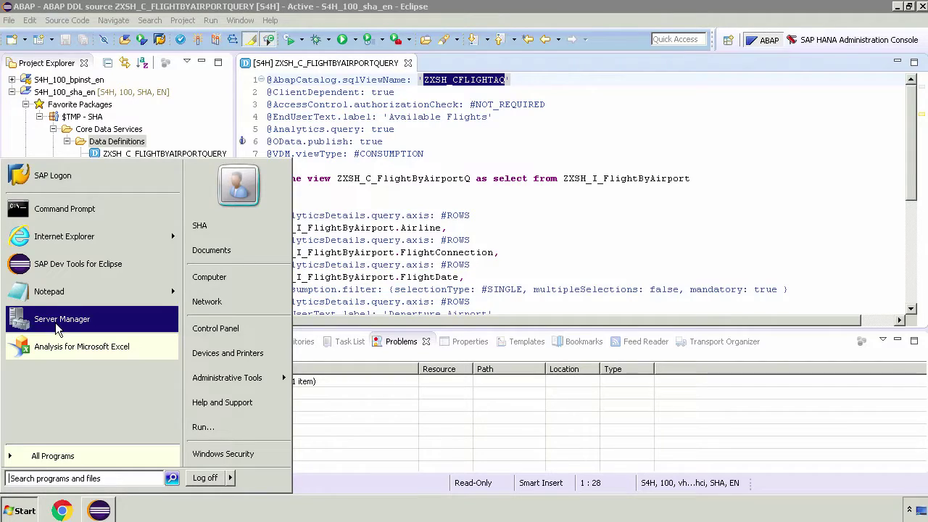
pyautogui.click(52, 177)
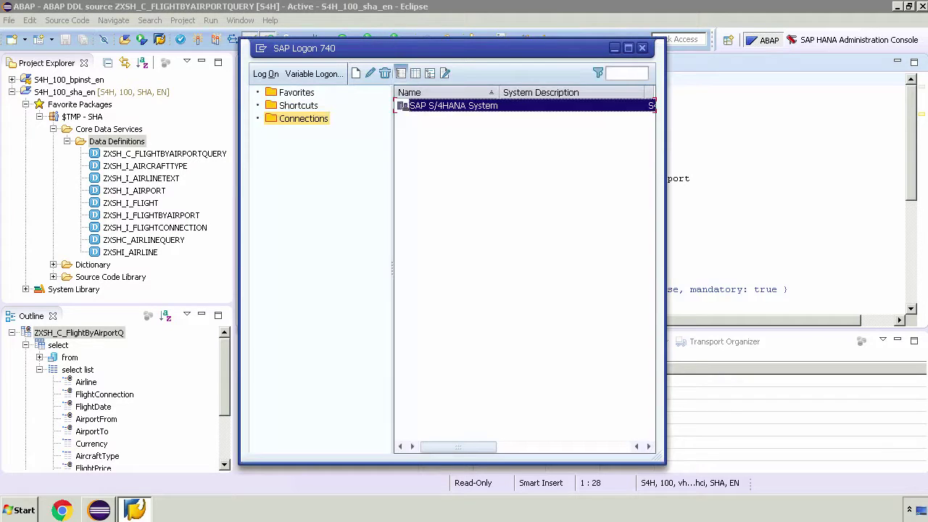
pyautogui.doubleClick(490, 109)
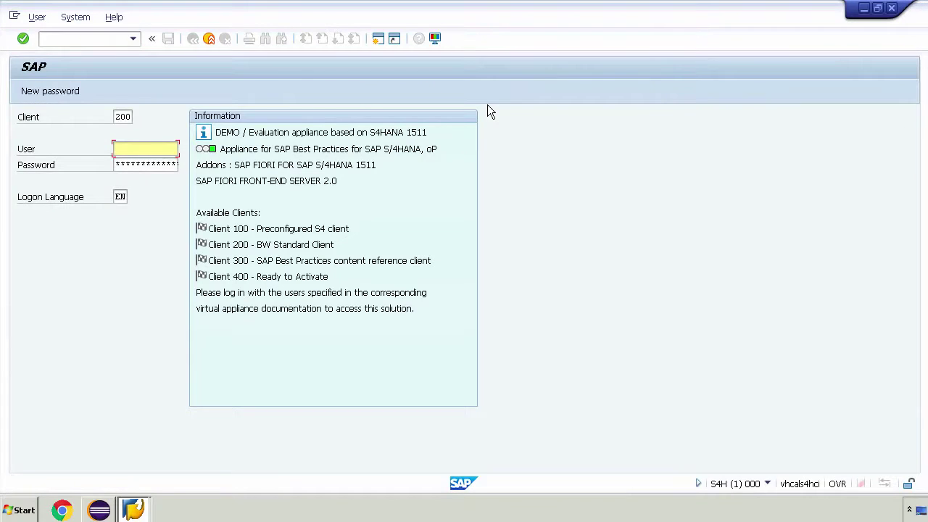
# Log on with client 100, entering the user name and password
pyautogui.hotkey('shift', 'Tab')
pyautogui.write('1')
pyautogui.press('Tab')
pyautogui.write('SHA')
pyautogui.press('Tab')
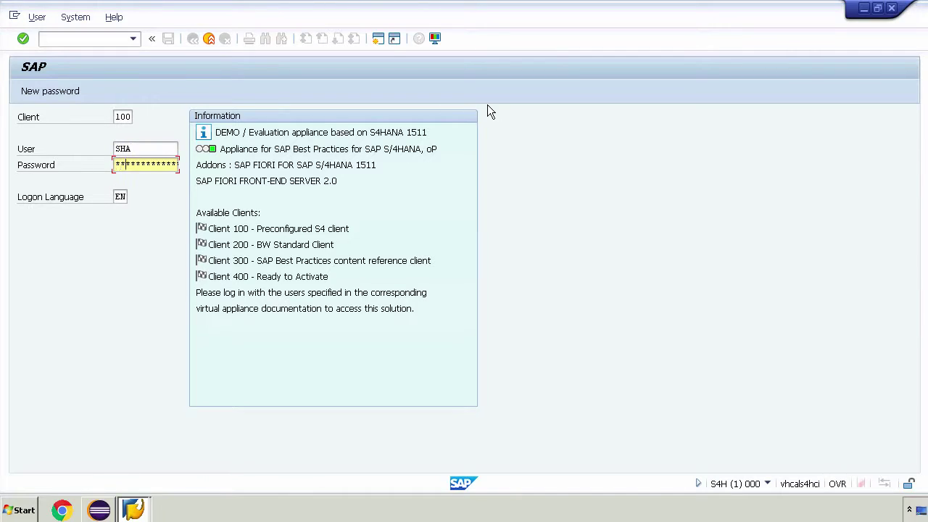
pyautogui.press('Return')
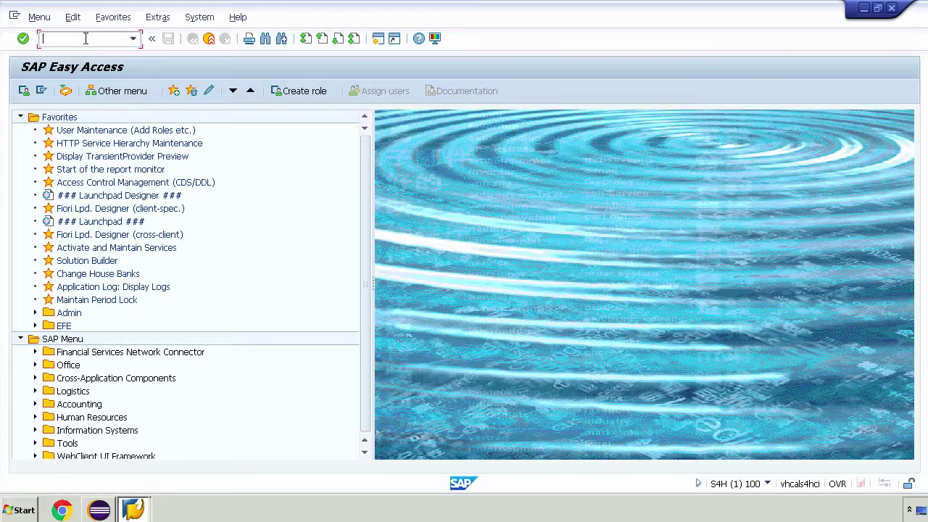
# Start transaction RSRT with /nRSRT to reach the Query Monitor
pyautogui.write('/n')
pyautogui.write('RSRT')
pyautogui.press('Return')
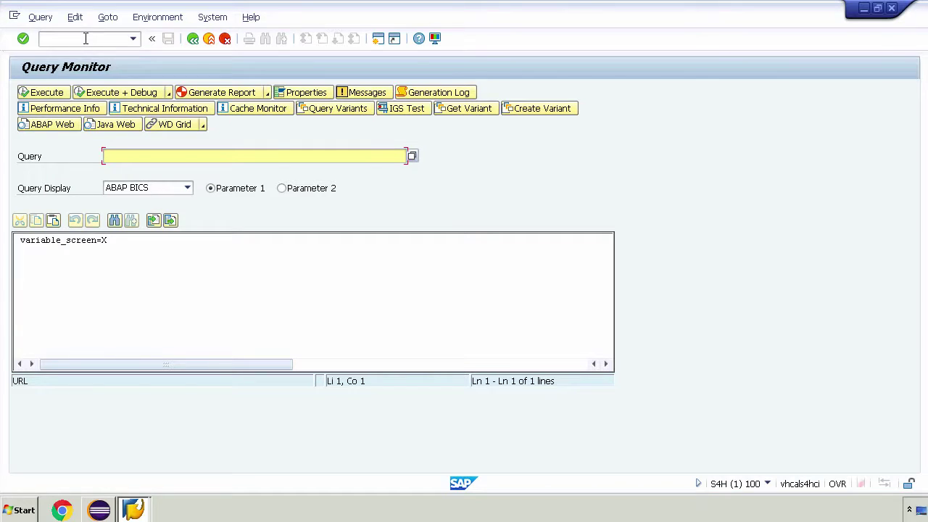
# Paste ZXSH_CFLIGHTAQ from Eclipse into the Query Monitor's Query field
pyautogui.click(103, 510)
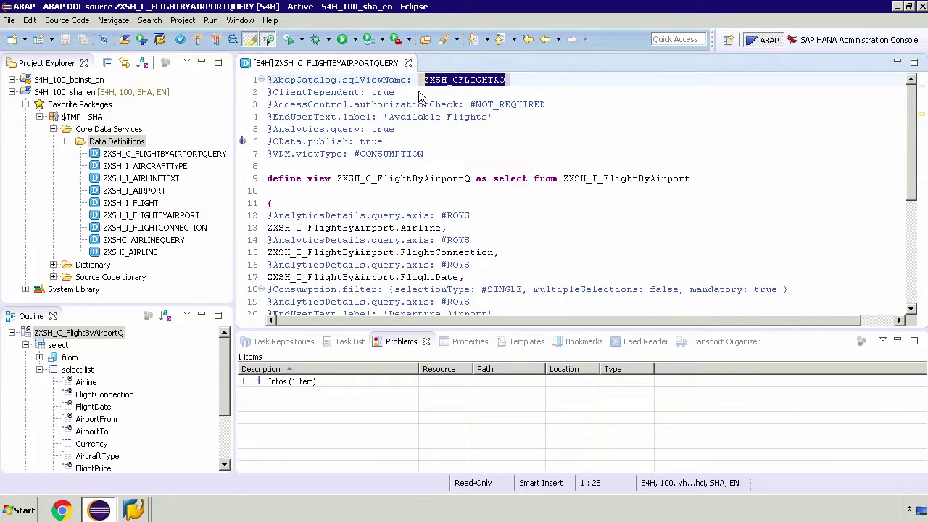
pyautogui.click(136, 509)
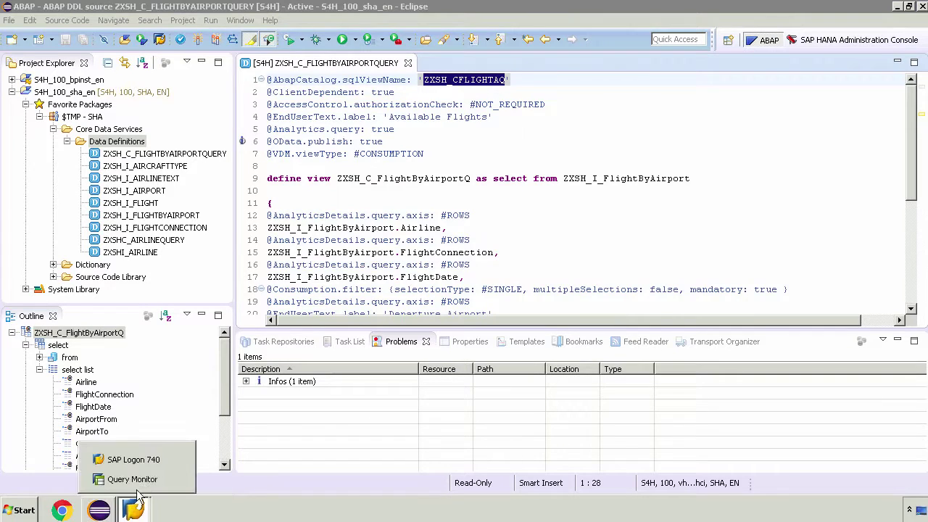
pyautogui.click(135, 479)
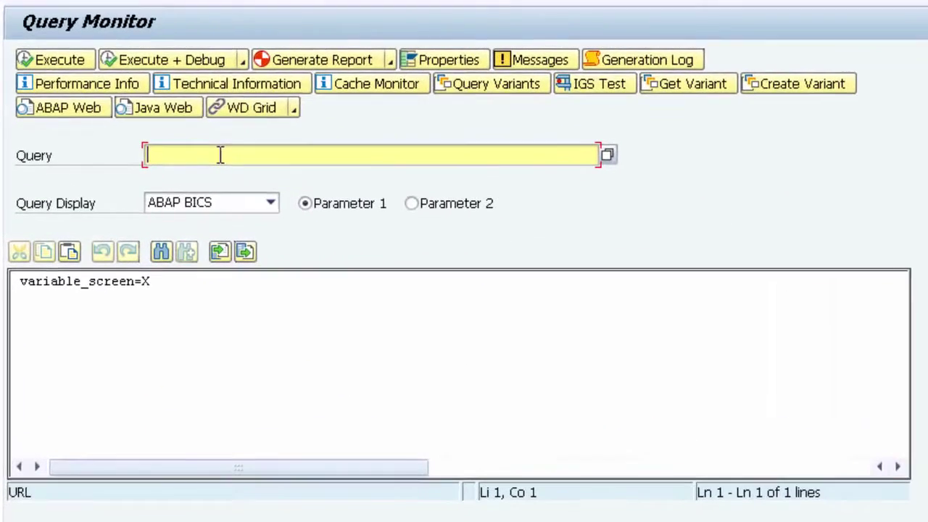
pyautogui.hotkey('ctrl', 'v')
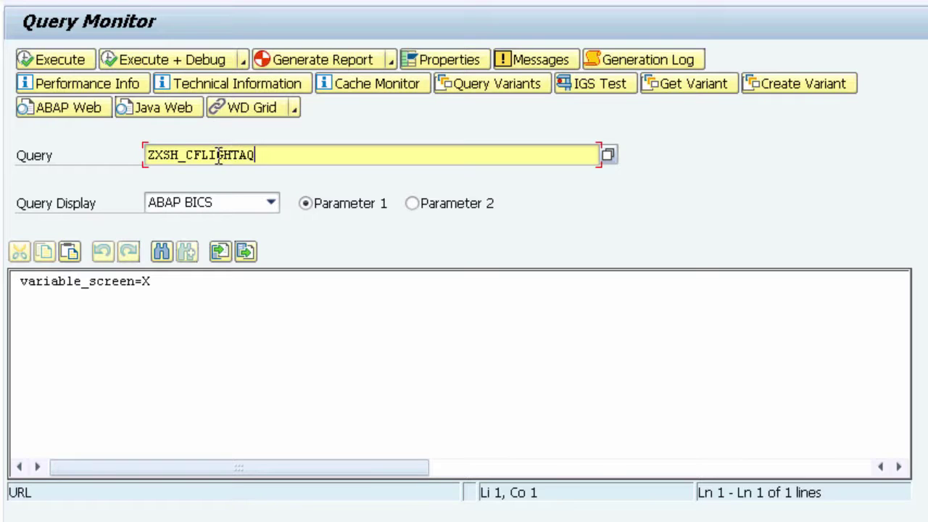
# Prefix the query name with 2C so it reads 2CZXSH_CFLIGHTAQ
pyautogui.click(148, 155)
pyautogui.write('2c')
pyautogui.write('ZX')
pyautogui.click(276, 150)
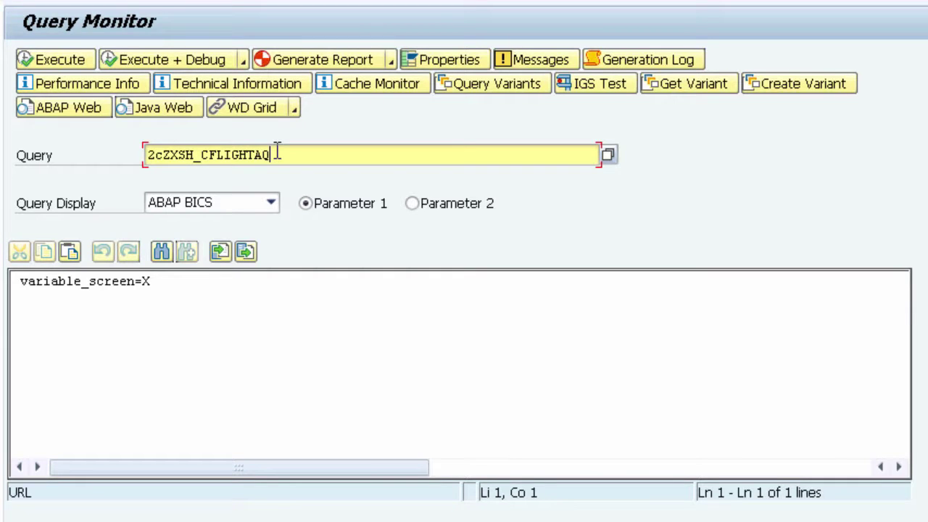
# Set Query Display to HTML and select the whole URL parameter line
pyautogui.click(270, 203)
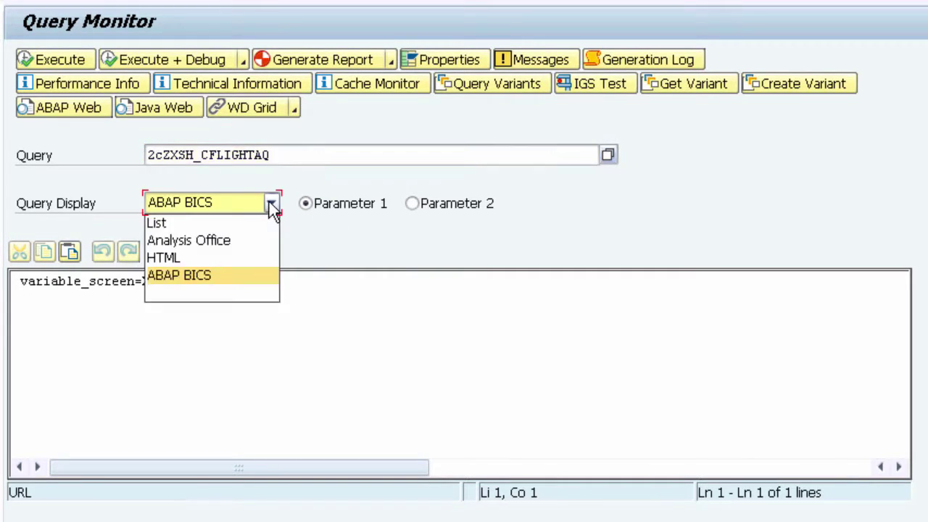
pyautogui.click(197, 260)
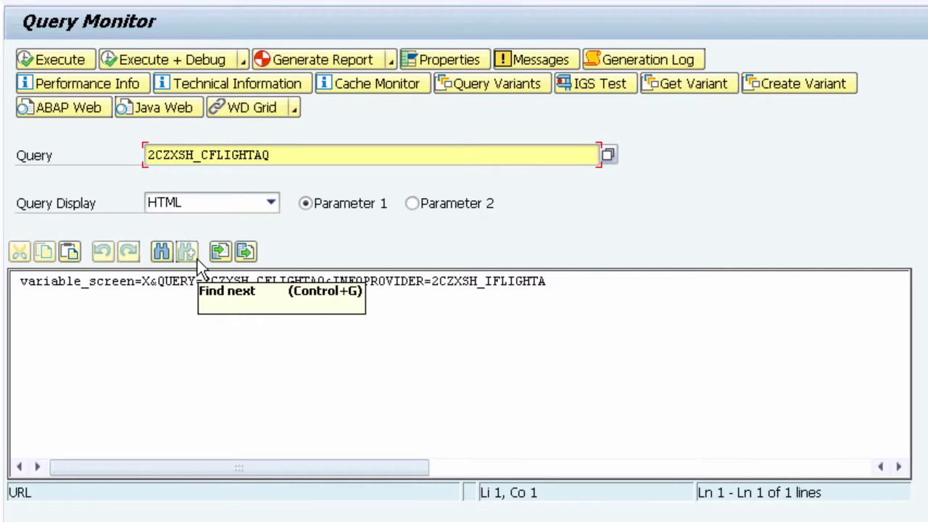
pyautogui.click(574, 293)
pyautogui.hotkey('ctrl', 'a')
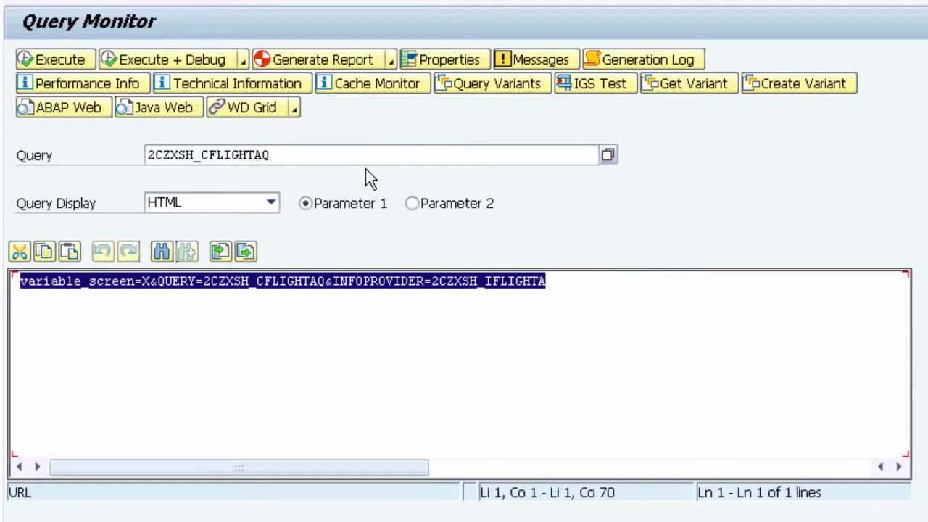
# Execute query 2CZXSH_CFLIGHTAQ and dismiss the Internet Explorer security warning
pyautogui.click(462, 281)
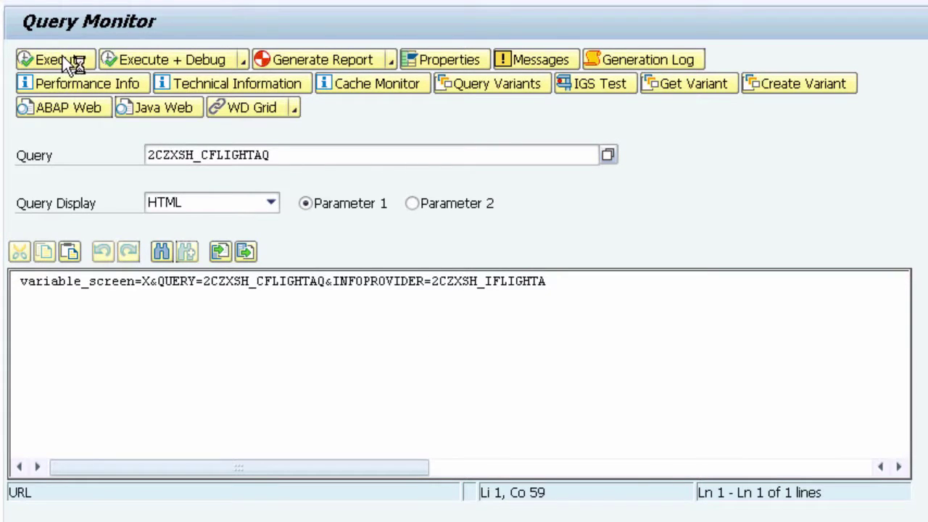
pyautogui.click(62, 57)
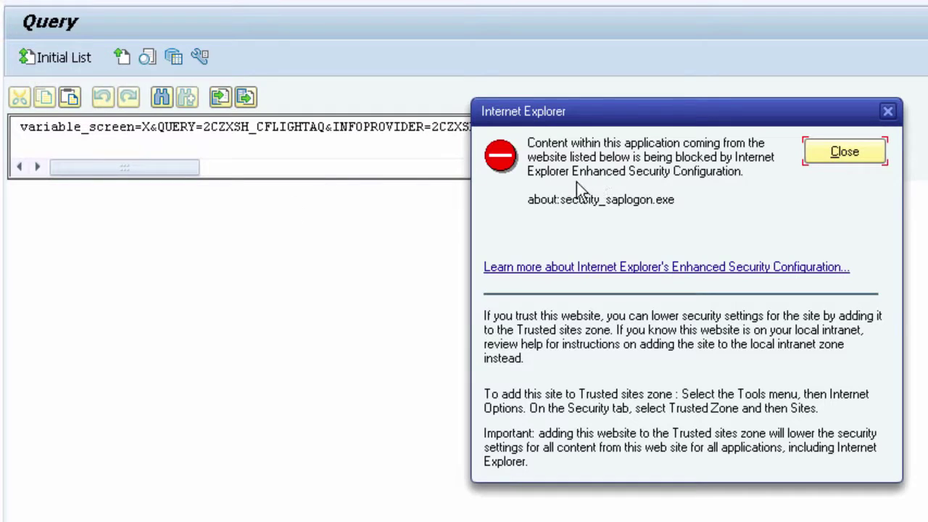
pyautogui.click(844, 154)
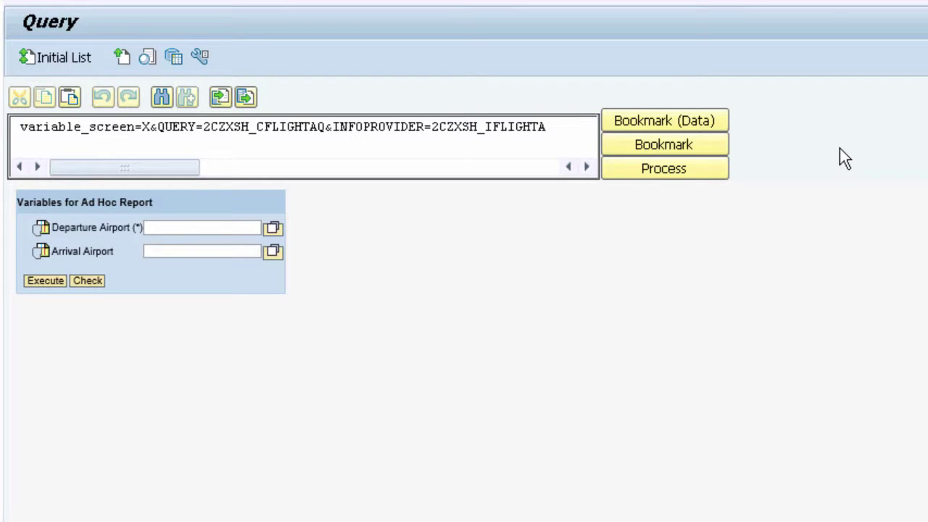
# Pick Departure Airport FRA (Frankfurt/Main) and Arrival Airport JFK from the value-help lists
pyautogui.click(273, 228)
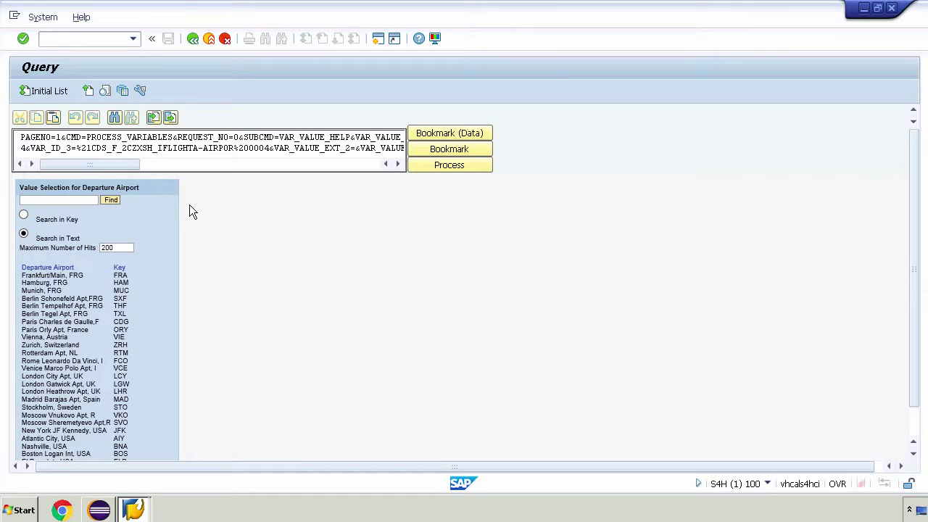
pyautogui.click(916, 428)
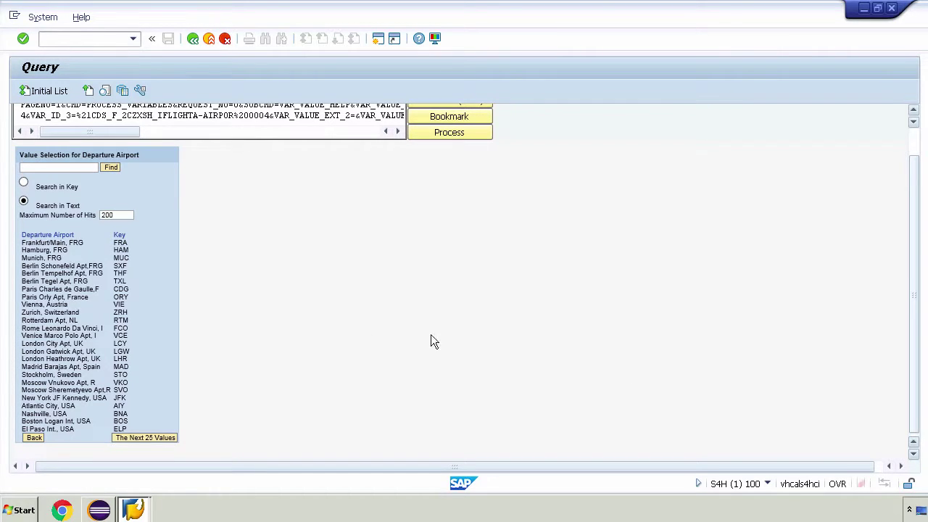
pyautogui.click(121, 243)
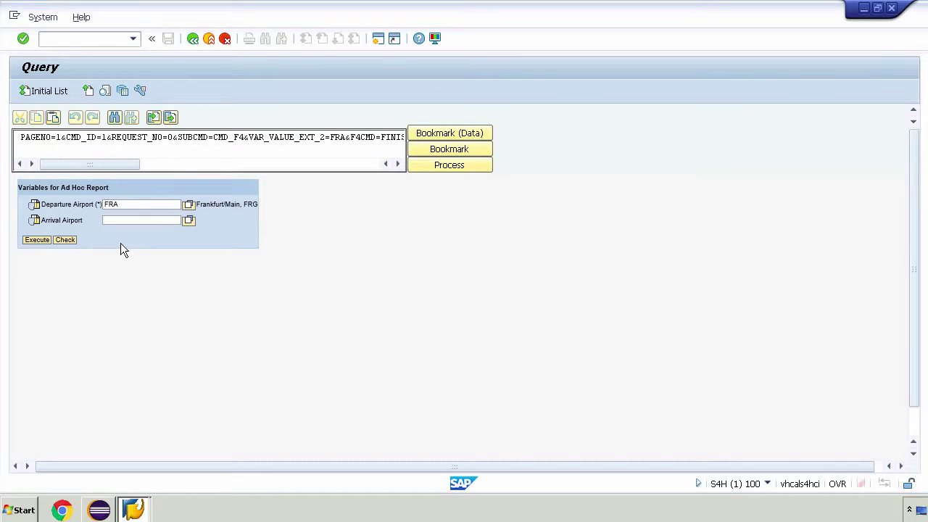
pyautogui.click(189, 221)
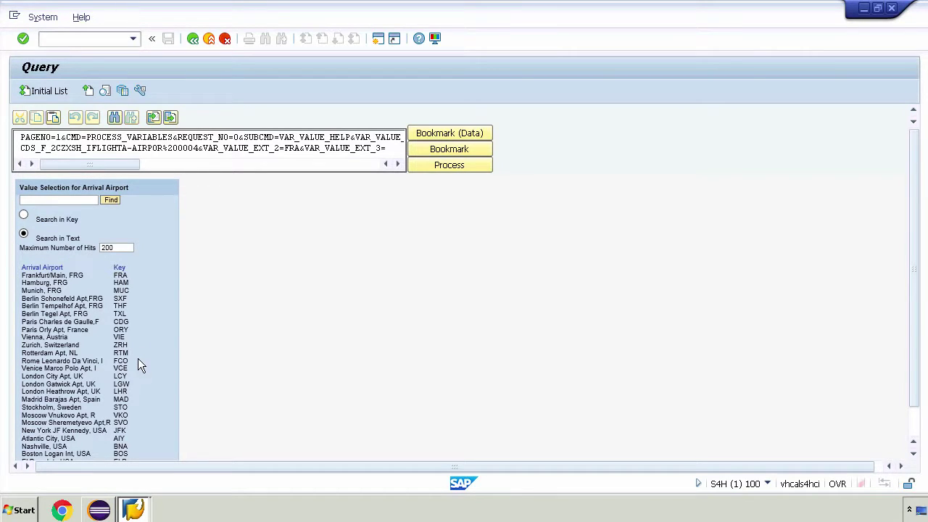
pyautogui.click(120, 432)
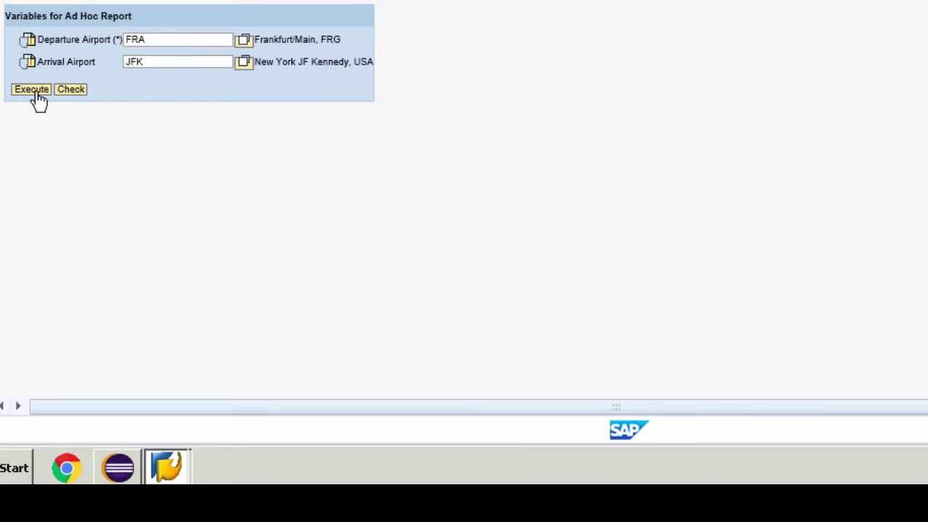
# Execute the ad hoc report to list FRA–JFK flights with available seats
pyautogui.click(33, 90)
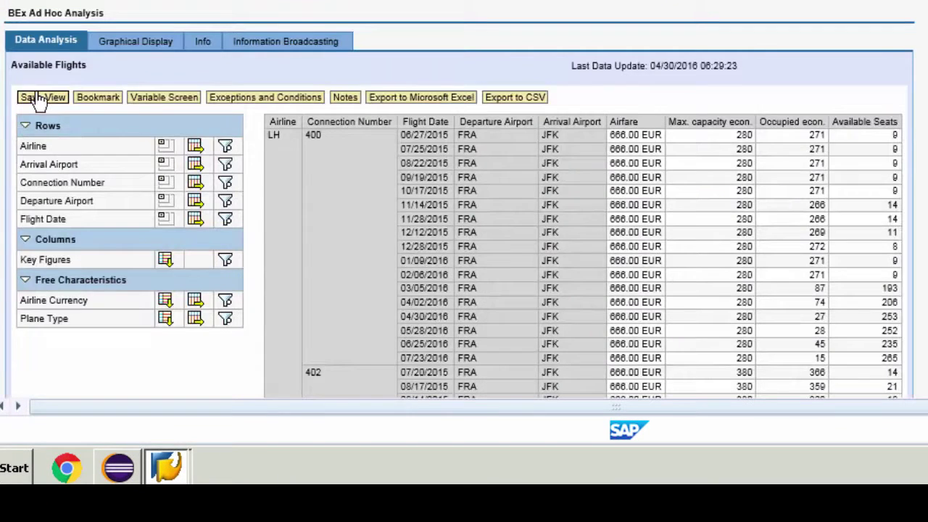